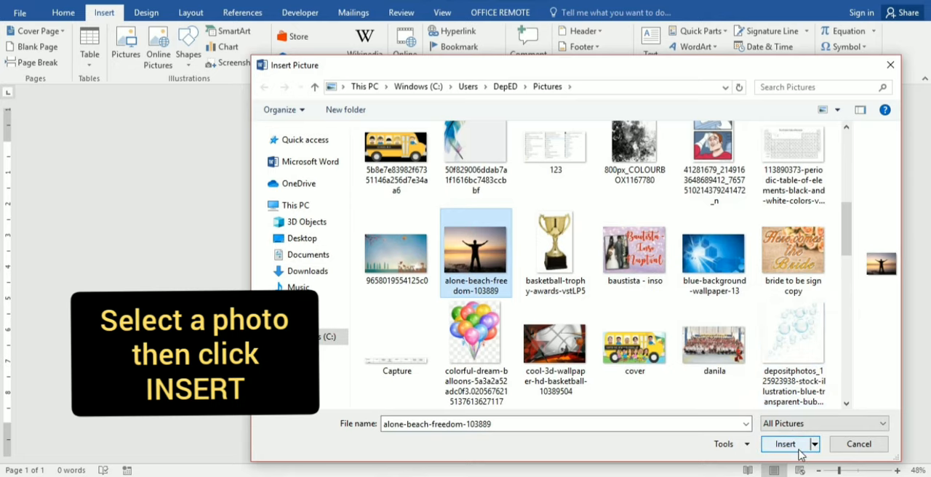
Step: Insert the photo alone-beach-freedom-103889 into the blank document and select it for formatting
{"action": "left_click", "coordinate": [798, 450]}
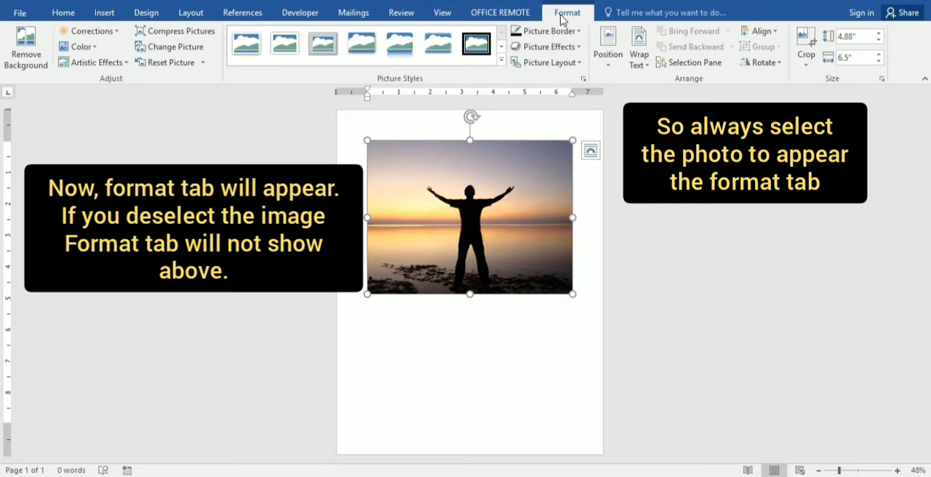
{"action": "left_click", "coordinate": [617, 213]}
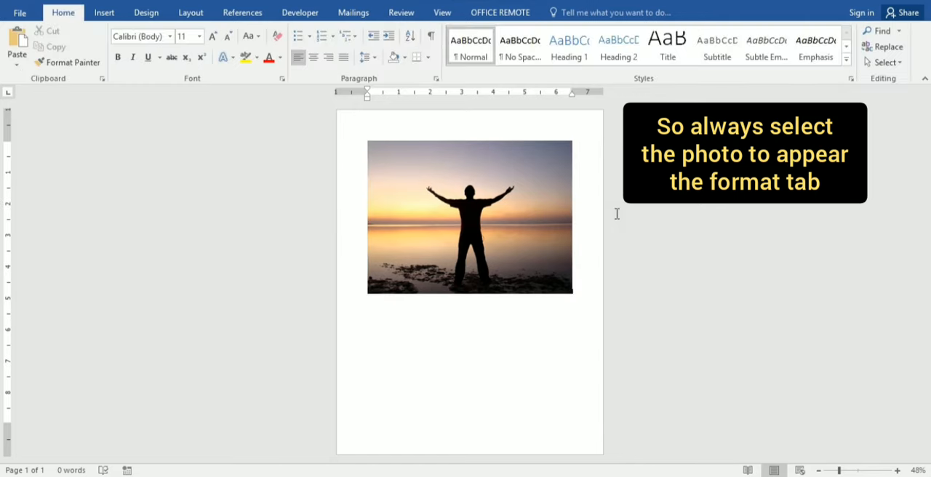
{"action": "left_click", "coordinate": [487, 226]}
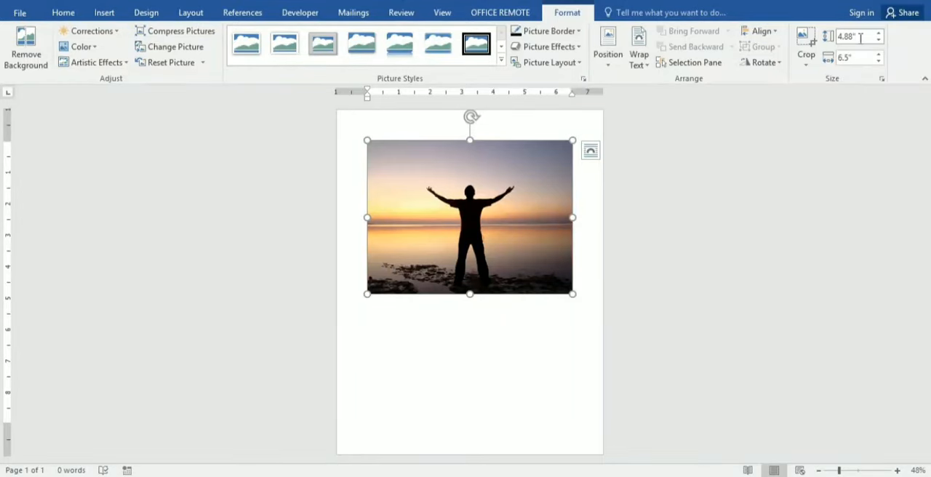
Step: Try to size the picture to 5 inches high by 5 inches wide with its aspect ratio still locked
{"action": "left_click", "coordinate": [852, 37]}
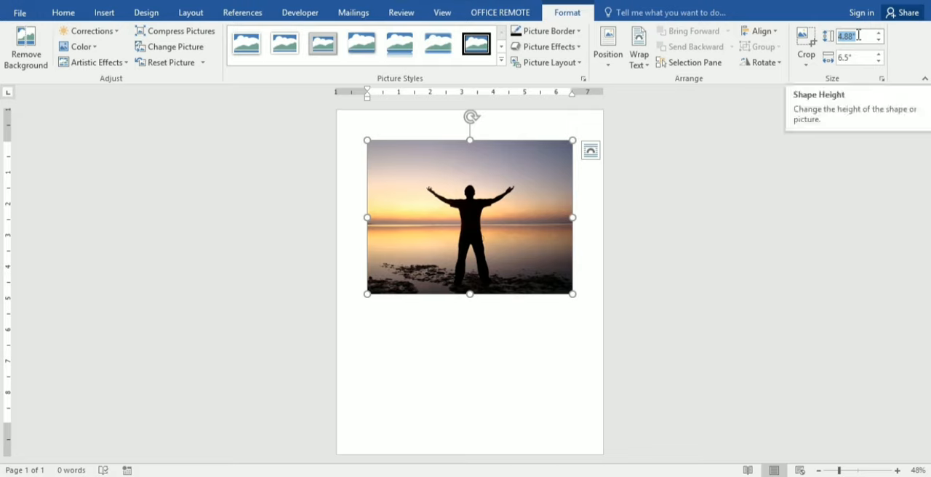
{"action": "type", "text": "5"}
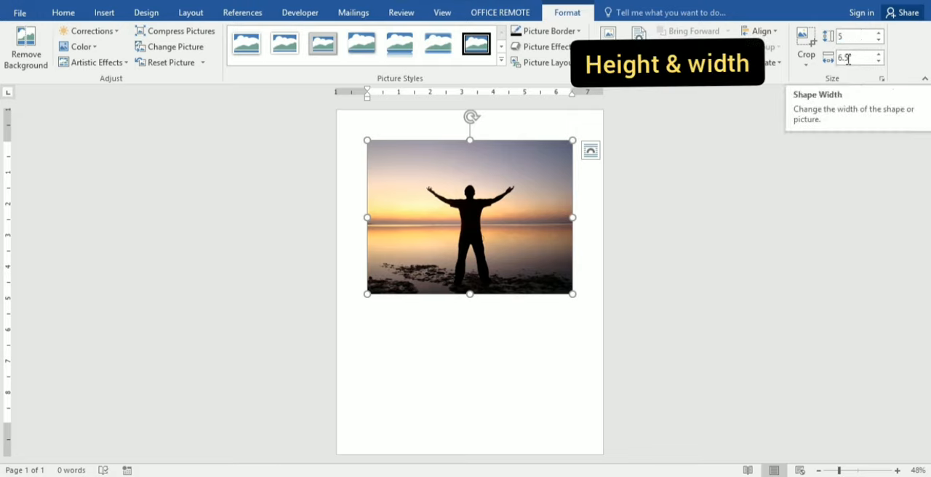
{"action": "left_click", "coordinate": [855, 59]}
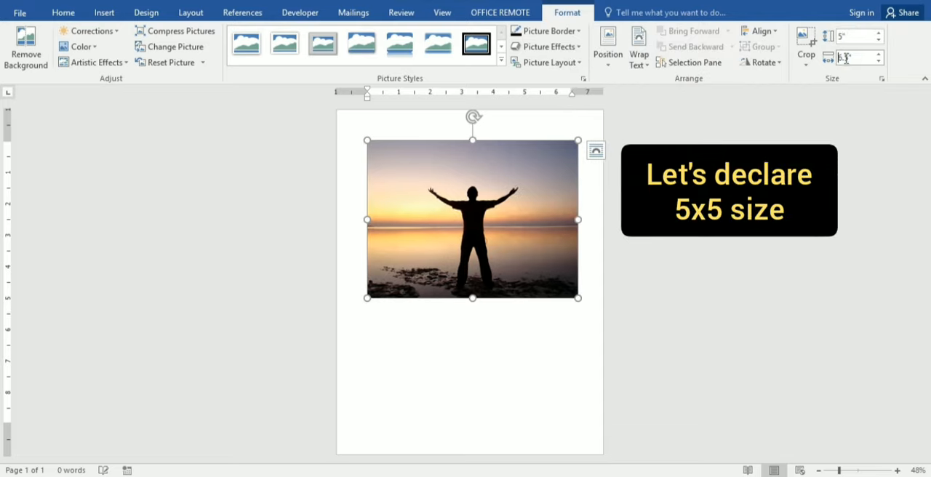
{"action": "left_click_drag", "start_coordinate": [854, 58], "coordinate": [836, 59]}
{"action": "type", "text": "5"}
{"action": "key", "text": "Return"}
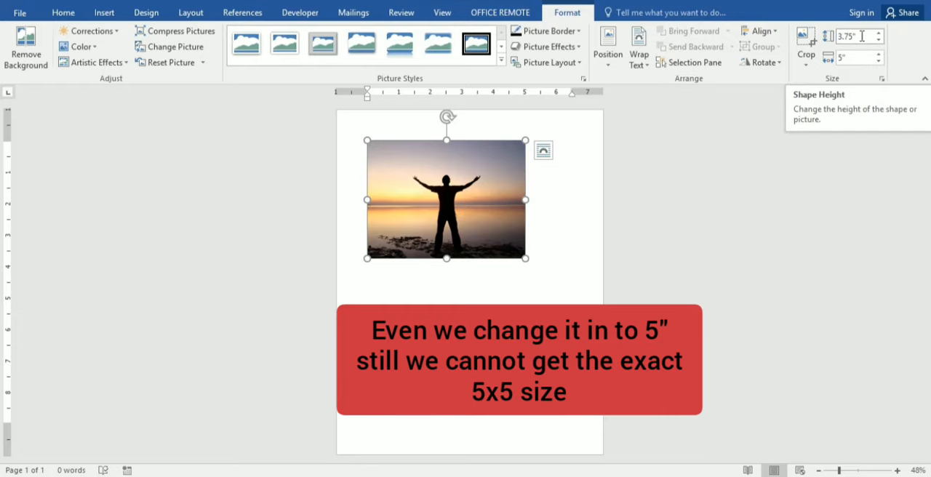
{"action": "double_click", "coordinate": [864, 38]}
{"action": "type", "text": "5"}
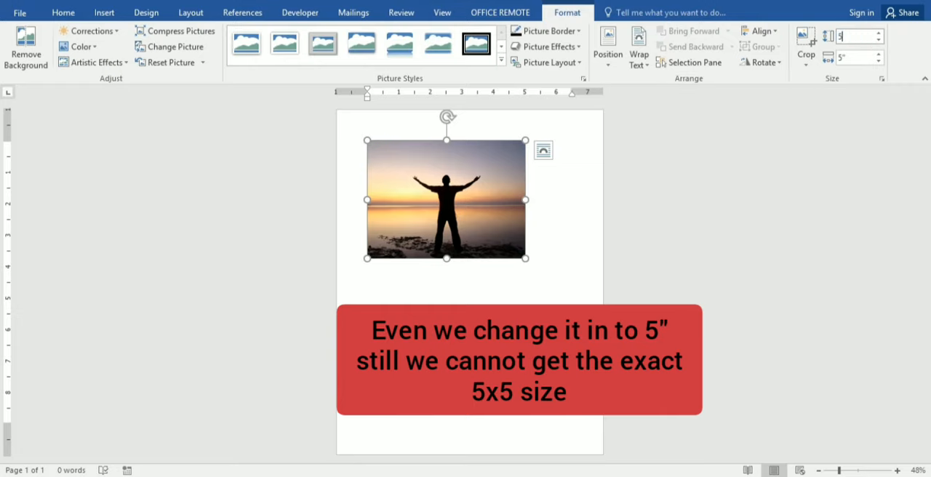
{"action": "key", "text": "Return"}
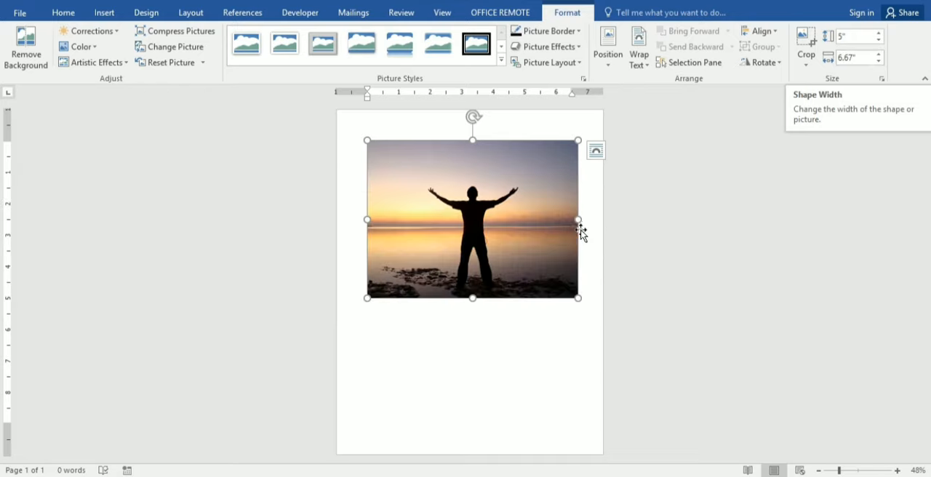
Step: Unlock the picture's aspect ratio in its advanced size options and set the absolute width to 5 inches
{"action": "left_click", "coordinate": [882, 80]}
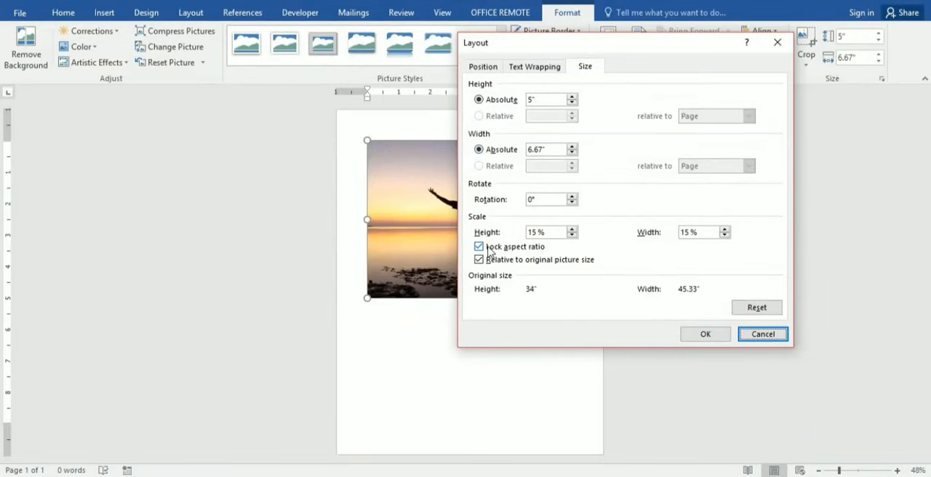
{"action": "left_click", "coordinate": [483, 248]}
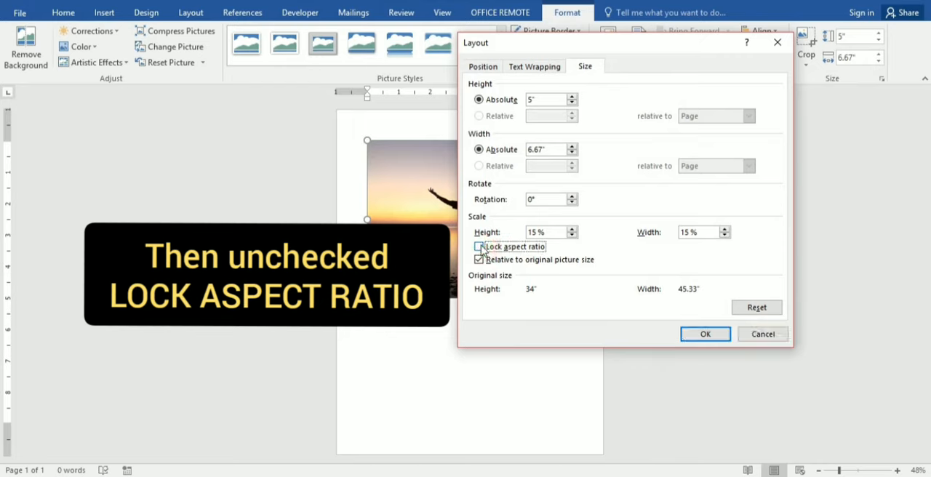
{"action": "left_click_drag", "start_coordinate": [551, 149], "coordinate": [505, 151]}
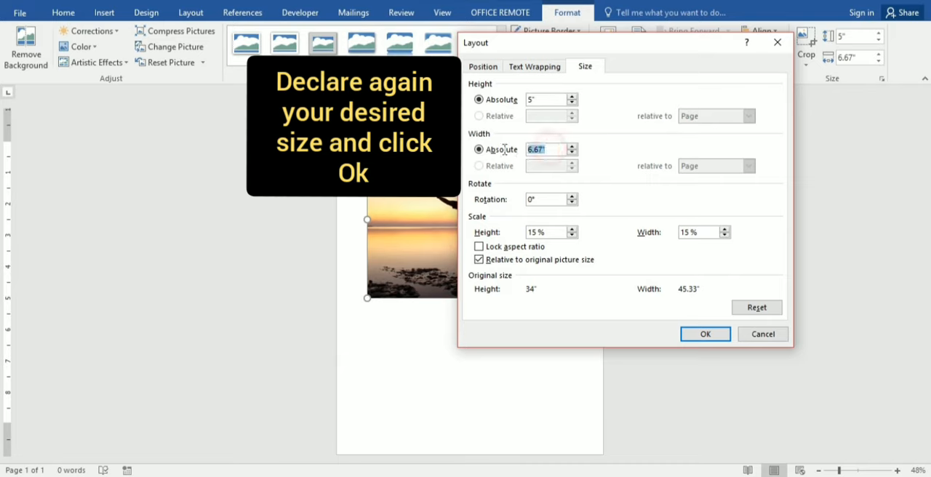
{"action": "type", "text": "5"}
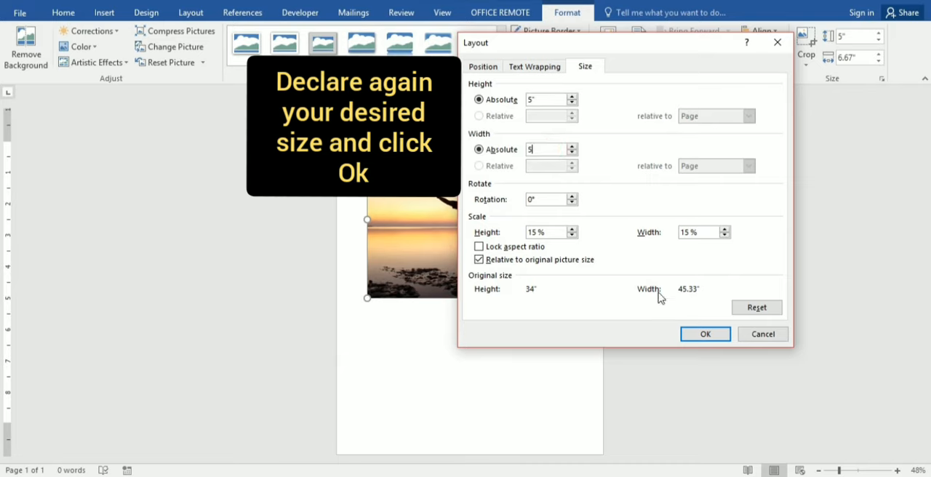
{"action": "left_click", "coordinate": [704, 336]}
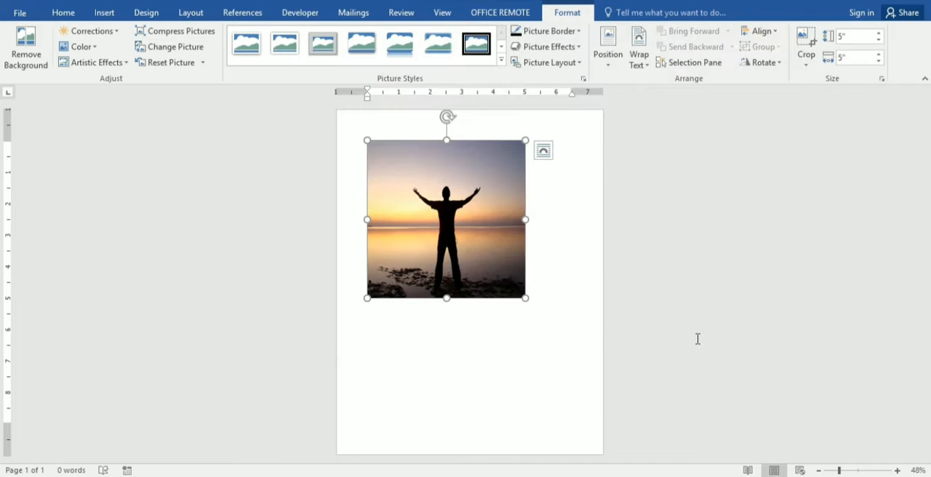
Step: Resize the picture to 6 inches high by 6 inches wide
{"action": "left_click", "coordinate": [853, 36]}
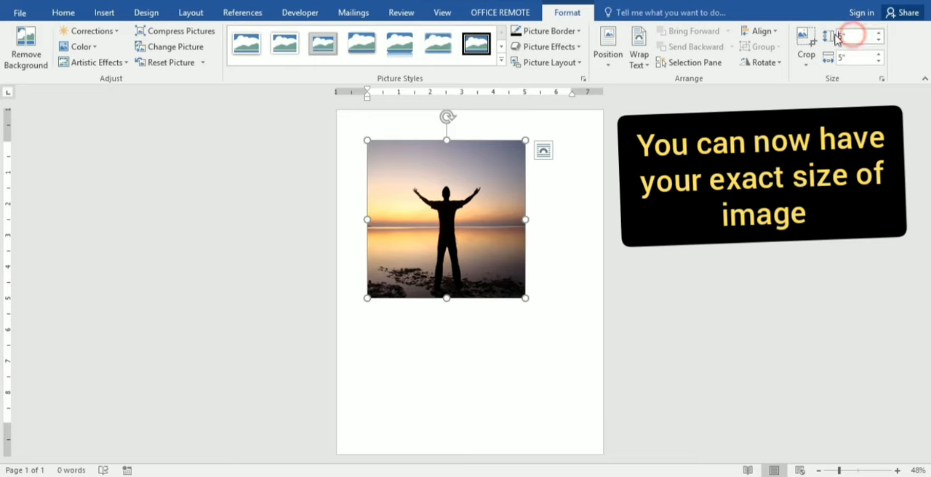
{"action": "type", "text": "6"}
{"action": "key", "text": "Tab"}
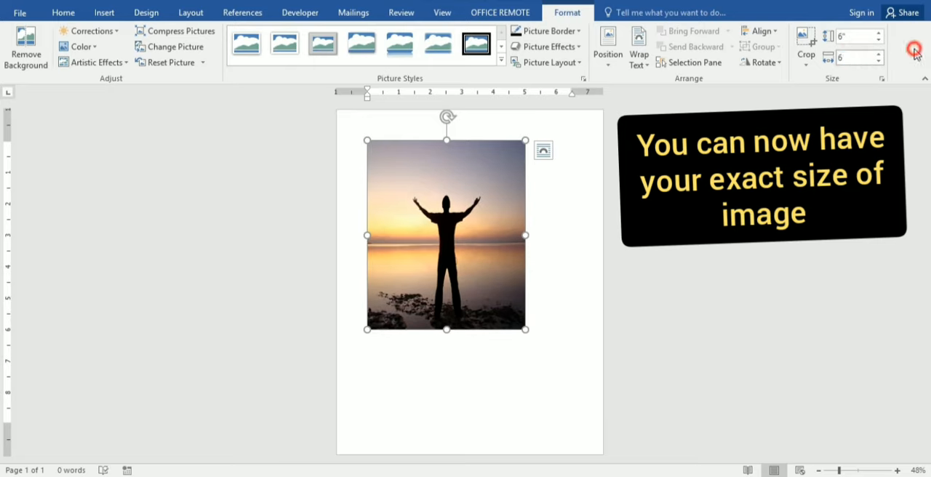
{"action": "key", "text": "Return"}
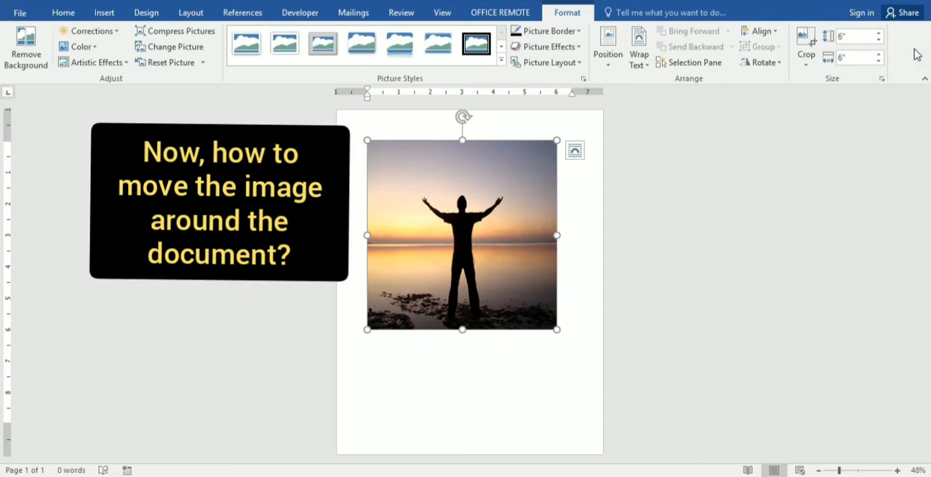
Step: Try to move the inline picture freely to different places on the page
{"action": "left_click_drag", "start_coordinate": [484, 205], "coordinate": [565, 171]}
{"action": "left_click_drag", "start_coordinate": [465, 209], "coordinate": [385, 120]}
{"action": "left_click_drag", "start_coordinate": [467, 233], "coordinate": [408, 189]}
{"action": "left_click_drag", "start_coordinate": [479, 218], "coordinate": [550, 225]}
{"action": "left_click_drag", "start_coordinate": [462, 252], "coordinate": [477, 396]}
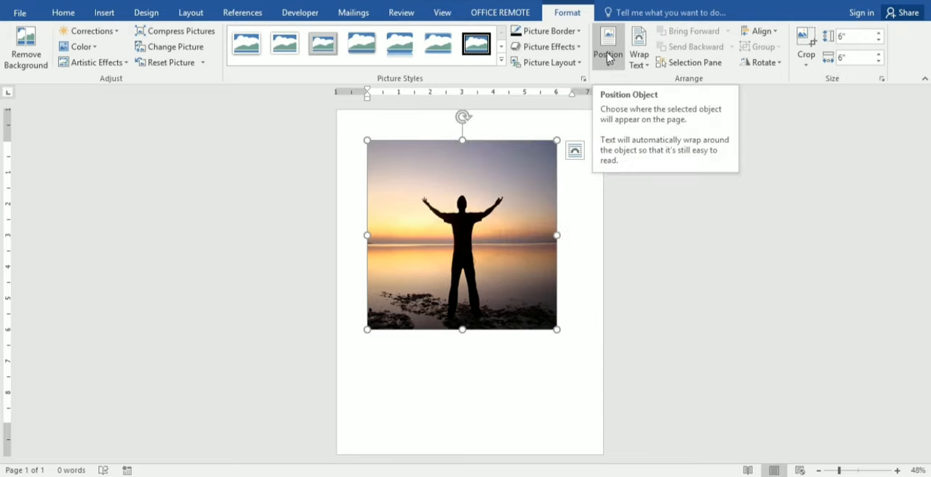
Step: Set the picture's text wrapping to In Front of Text and move it to the upper right area of the page
{"action": "left_click", "coordinate": [638, 52]}
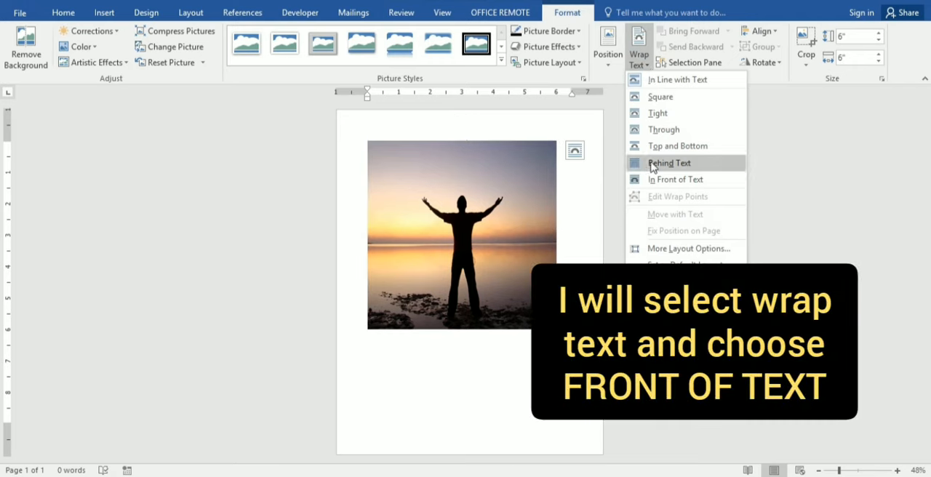
{"action": "left_click", "coordinate": [652, 180]}
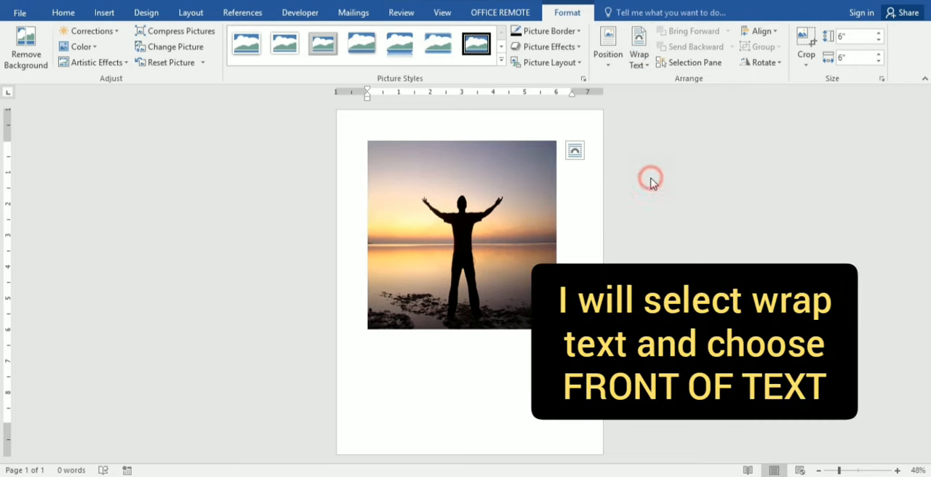
{"action": "left_click_drag", "start_coordinate": [426, 226], "coordinate": [459, 232]}
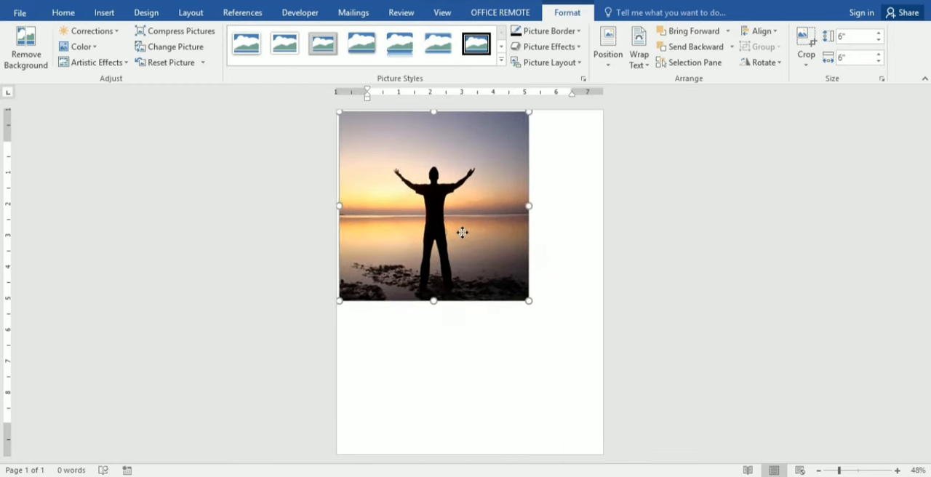
{"action": "left_click", "coordinate": [575, 253]}
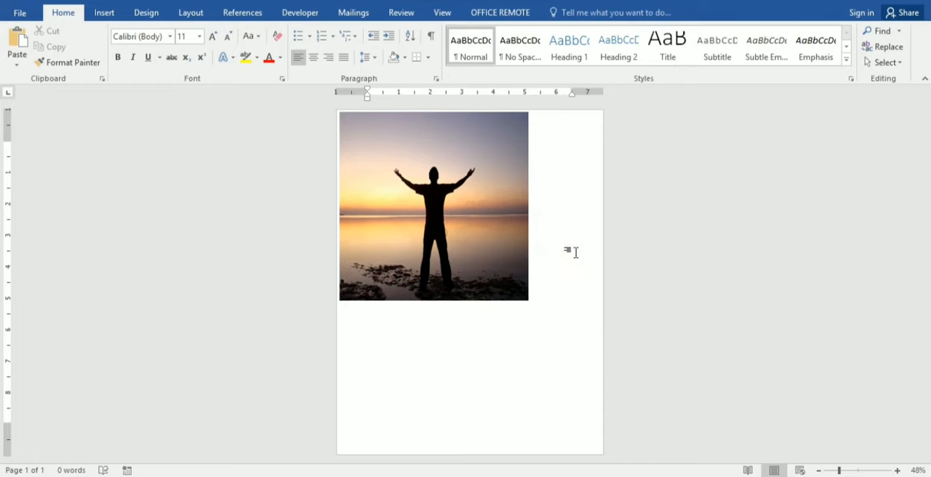
{"action": "left_click", "coordinate": [483, 207]}
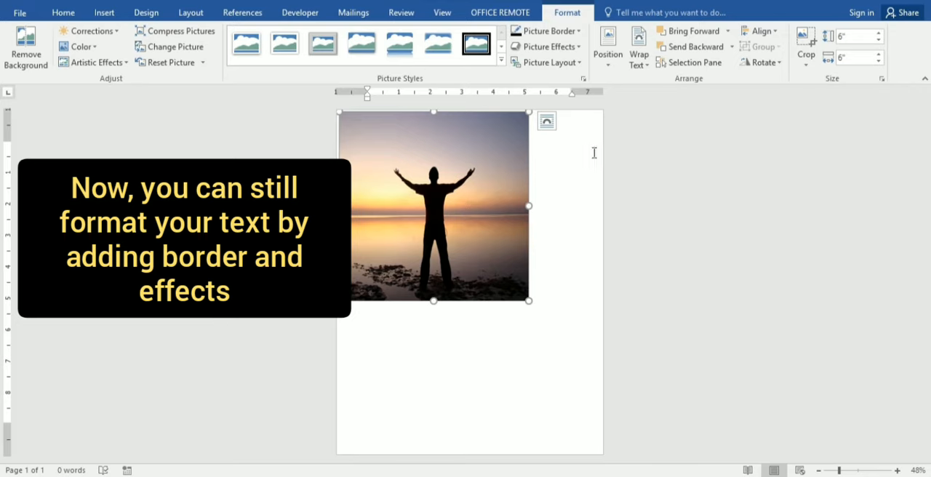
{"action": "left_click_drag", "start_coordinate": [499, 179], "coordinate": [536, 187]}
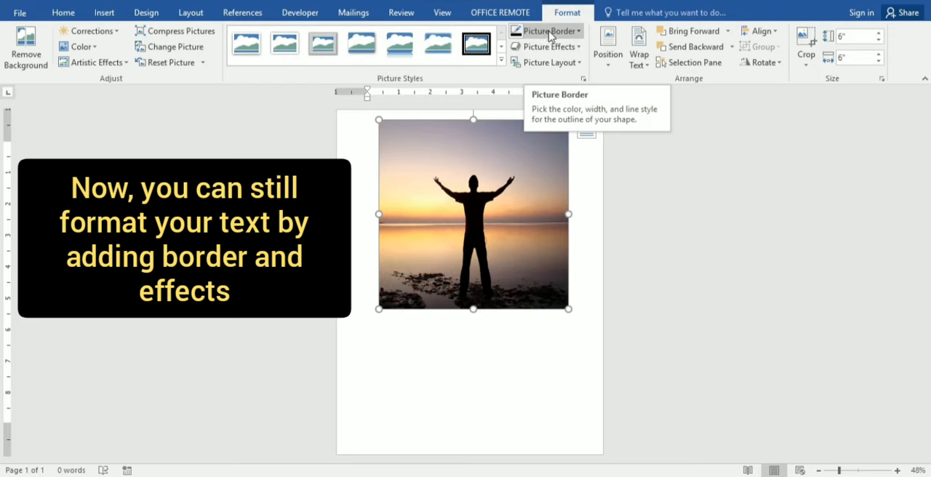
Step: Apply a rectangular black-frame picture style to the photo and change its border color to red
{"action": "left_click", "coordinate": [501, 63]}
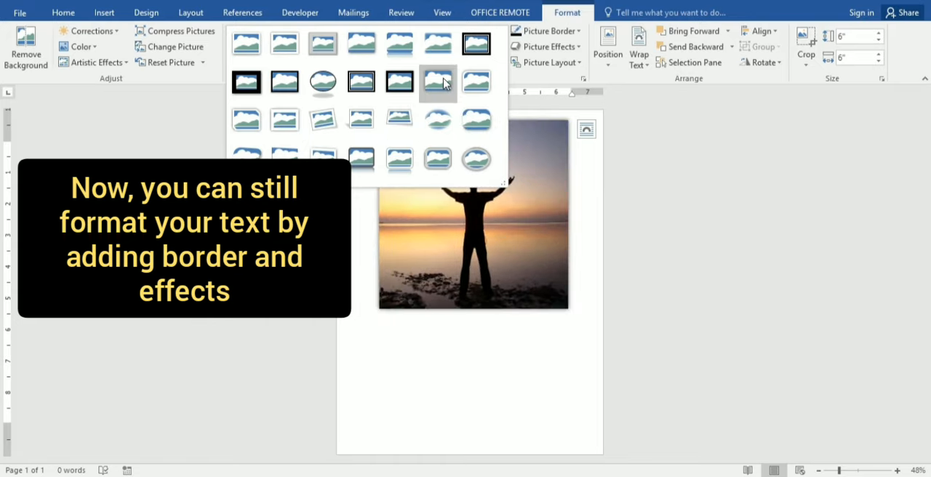
{"action": "left_click", "coordinate": [400, 81]}
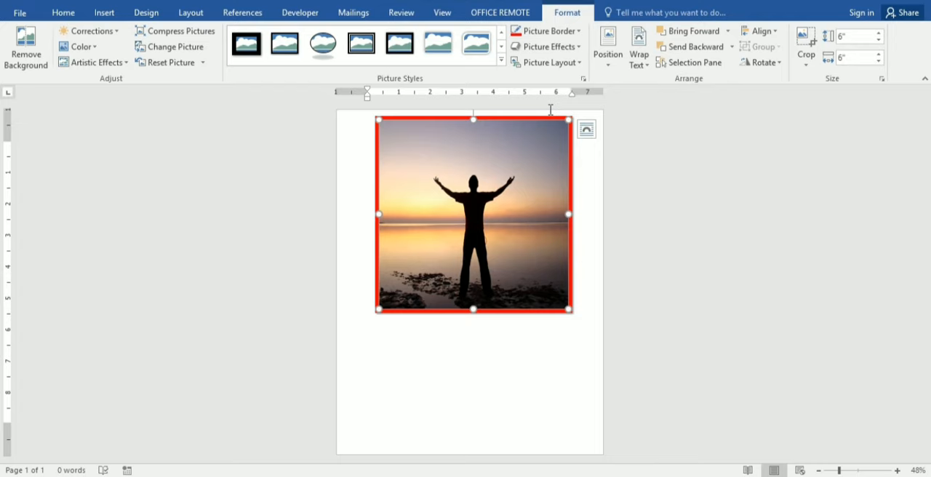
Step: Add the upper-middle inner shadow and the largest yellow glow variation to the picture
{"action": "left_click", "coordinate": [553, 46]}
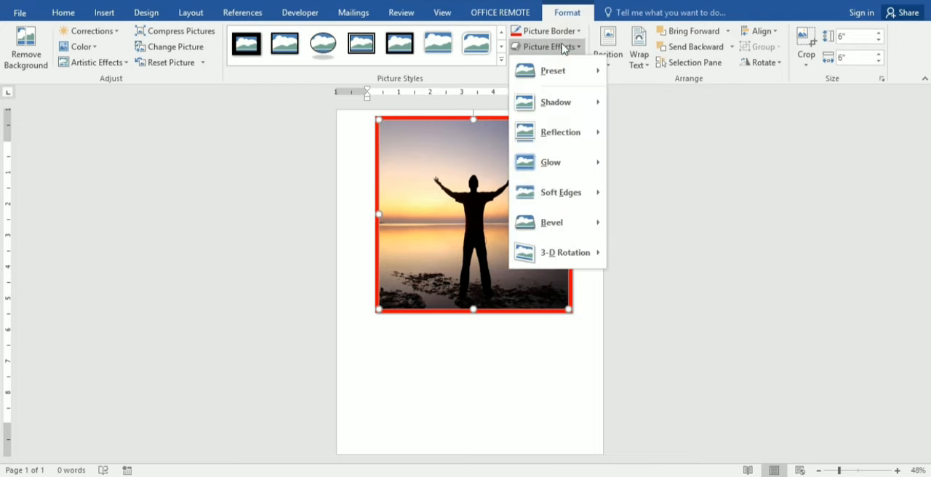
{"action": "mouse_move", "coordinate": [561, 109]}
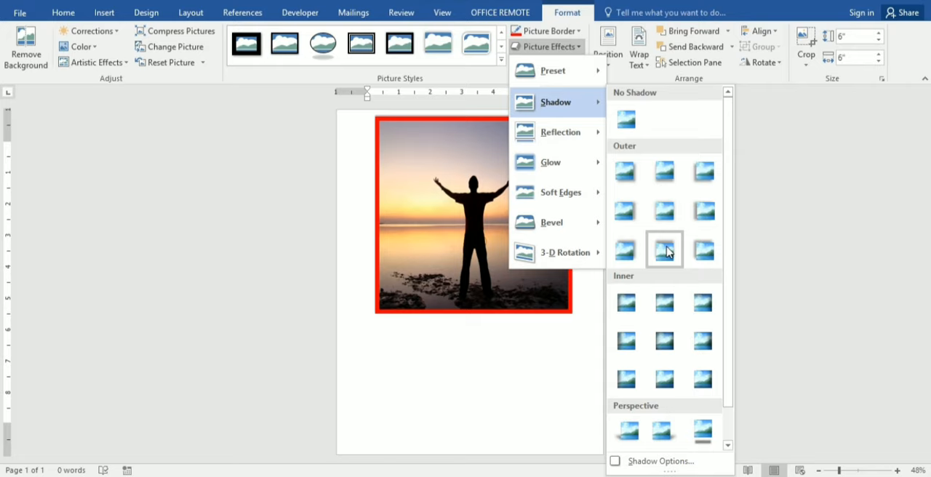
{"action": "left_click", "coordinate": [666, 294]}
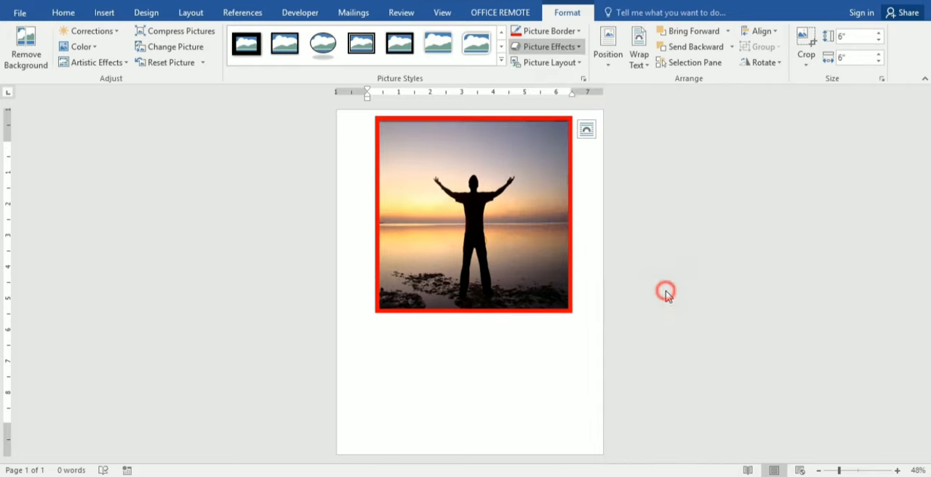
{"action": "left_click", "coordinate": [557, 48]}
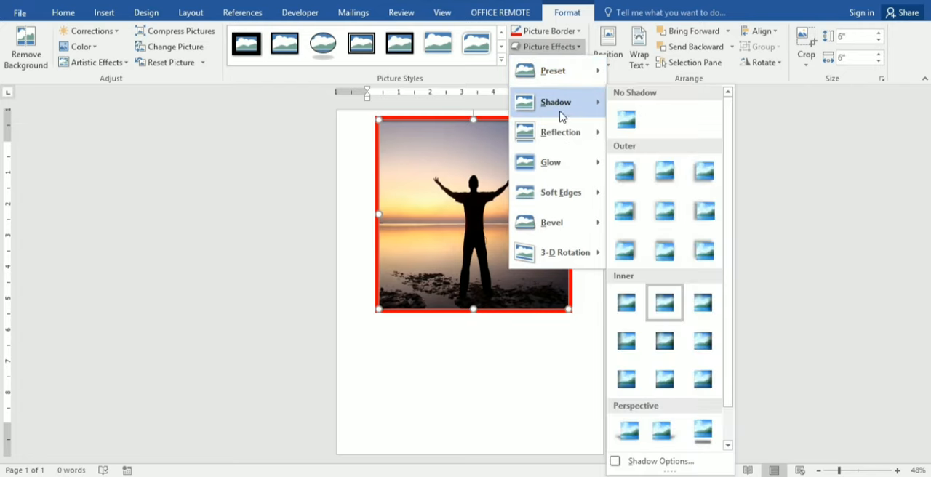
{"action": "mouse_move", "coordinate": [563, 166]}
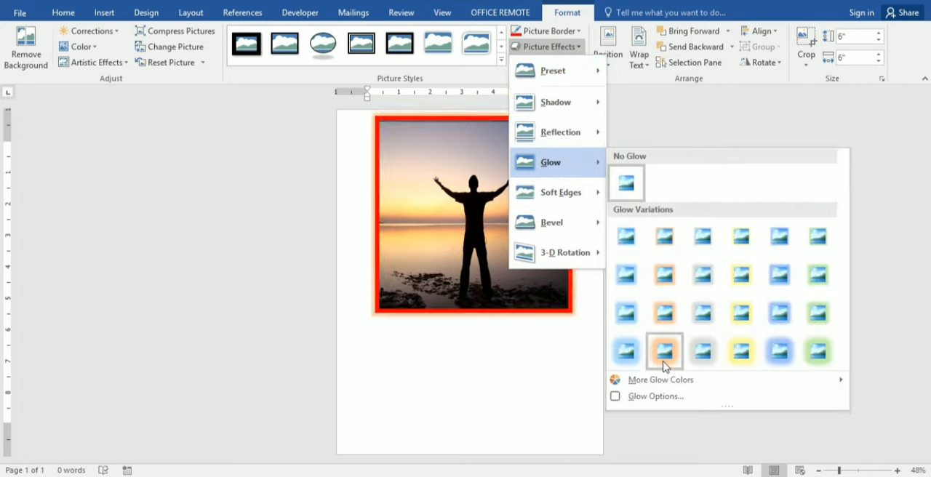
{"action": "left_click", "coordinate": [742, 353]}
Step: Move the framed picture slightly down the page and deselect it
{"action": "left_click", "coordinate": [480, 245]}
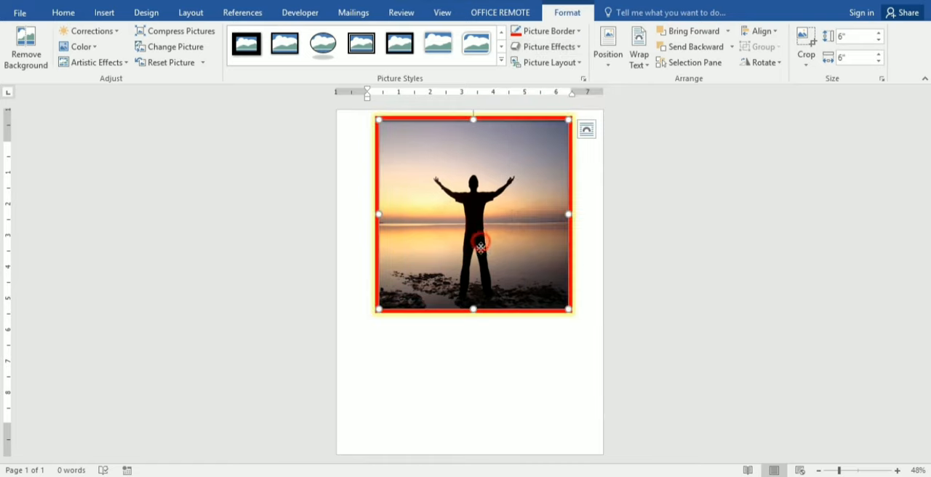
{"action": "left_click_drag", "start_coordinate": [480, 246], "coordinate": [477, 274]}
{"action": "left_click", "coordinate": [601, 259]}
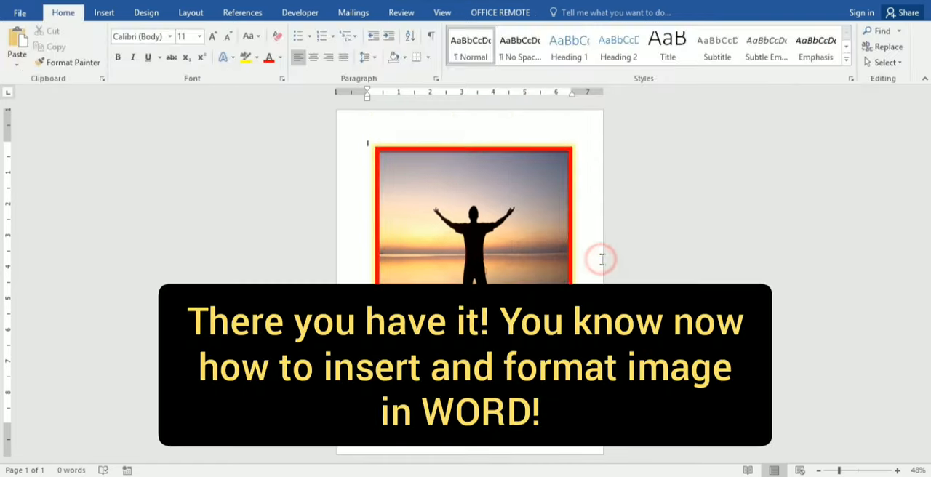